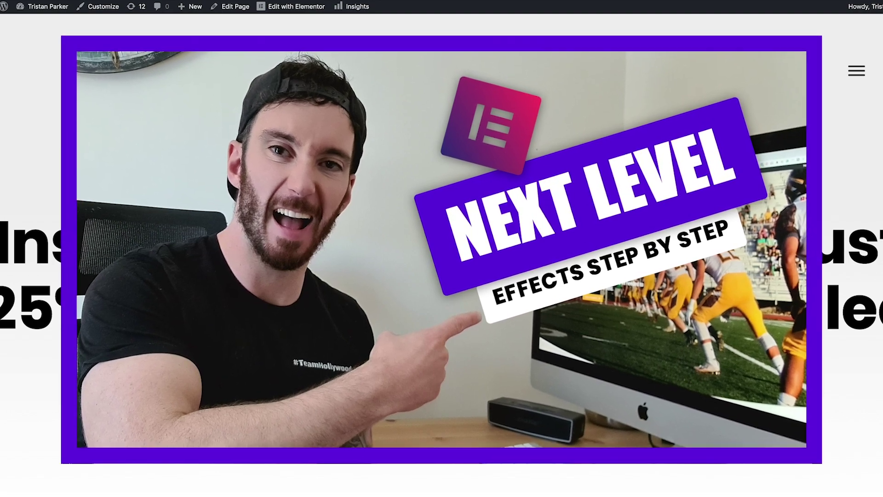
# Scroll the live surf page up and down to watch the headlines slide in opposite directions.
pyautogui.scroll(-5, 454, 252)
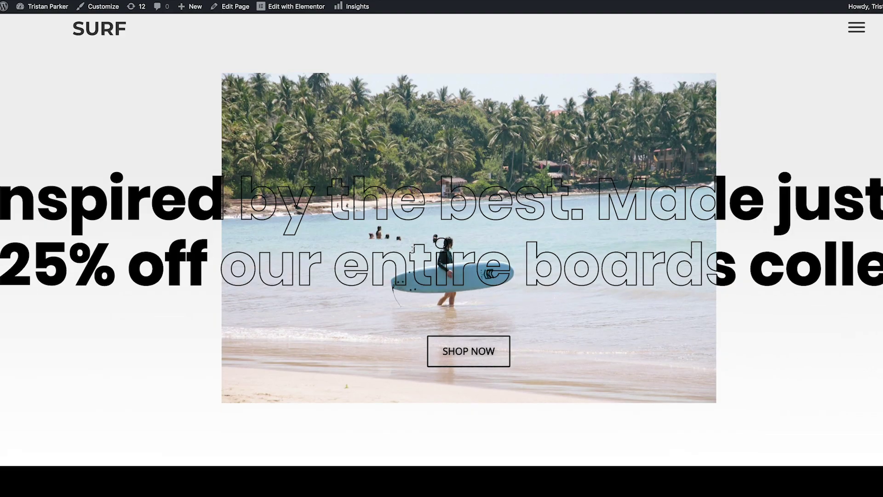
pyautogui.scroll(3, 414, 252)
pyautogui.scroll(1, 412, 251)
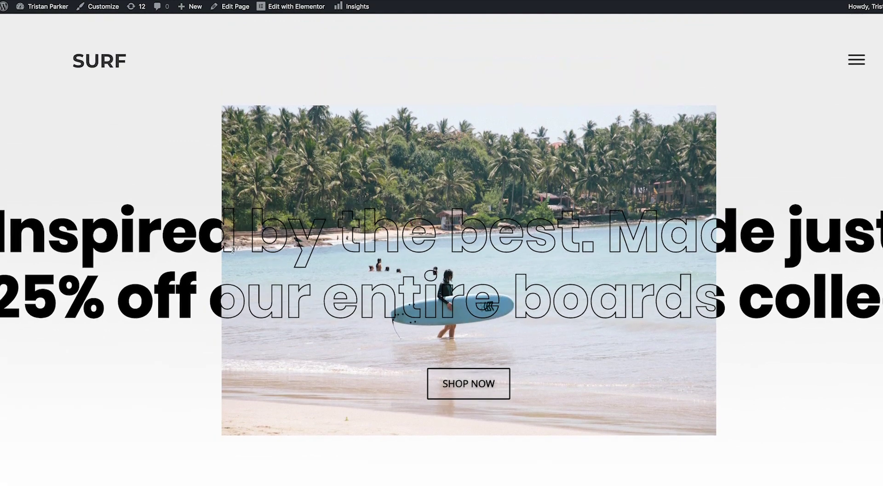
pyautogui.scroll(-5, 195, 245)
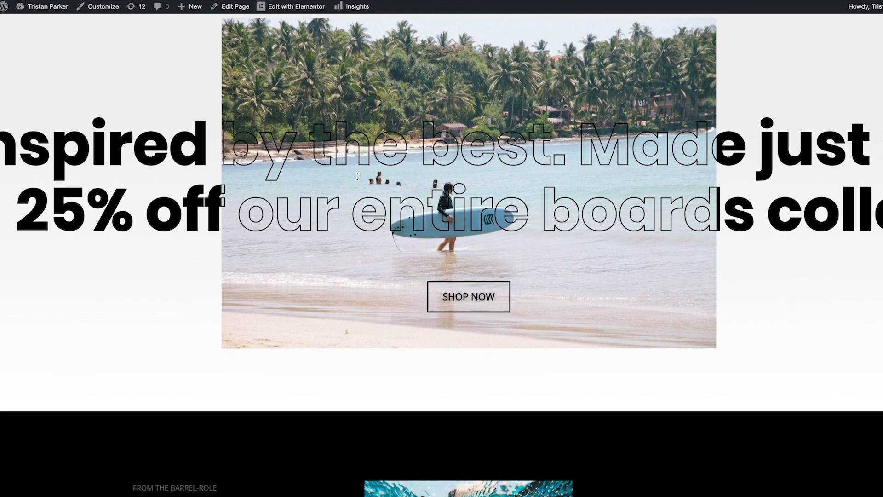
pyautogui.scroll(3, 271, 214)
pyautogui.scroll(-2, 329, 199)
pyautogui.scroll(3, 299, 184)
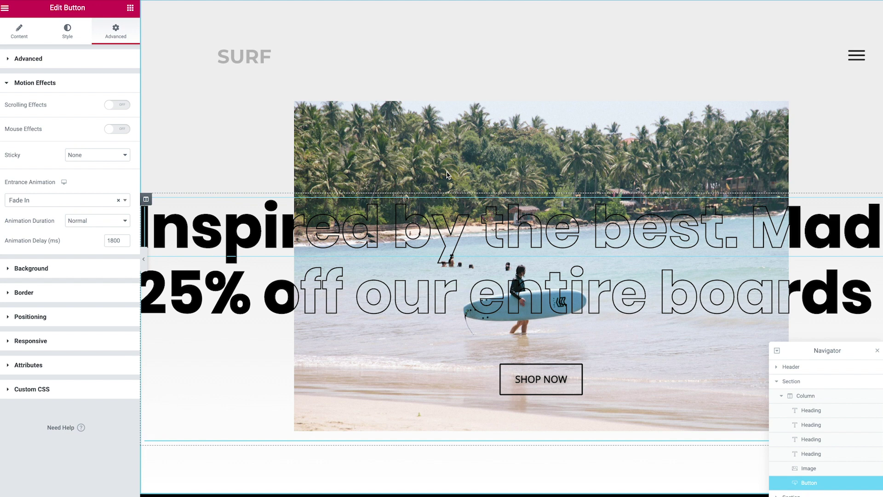
# Move the Navigator up, select the hero section and inspect a heading's context menu.
pyautogui.moveTo(823, 345); pyautogui.dragTo(811, 369)
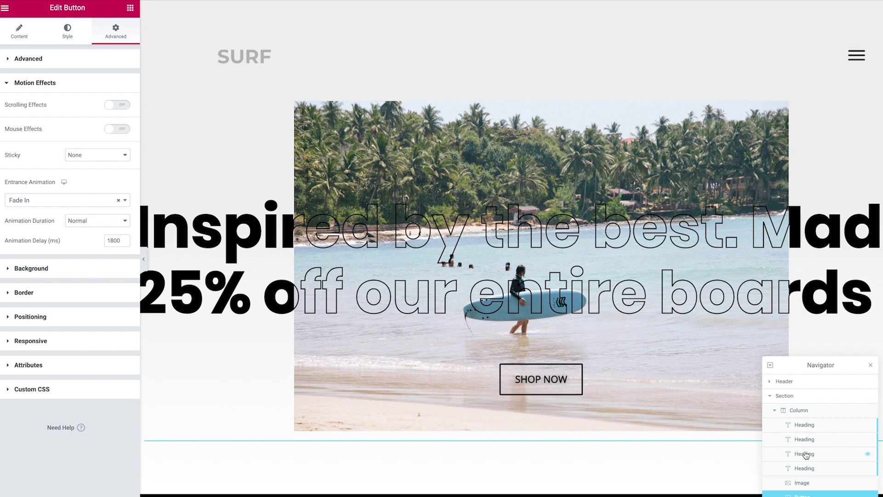
pyautogui.click(784, 397)
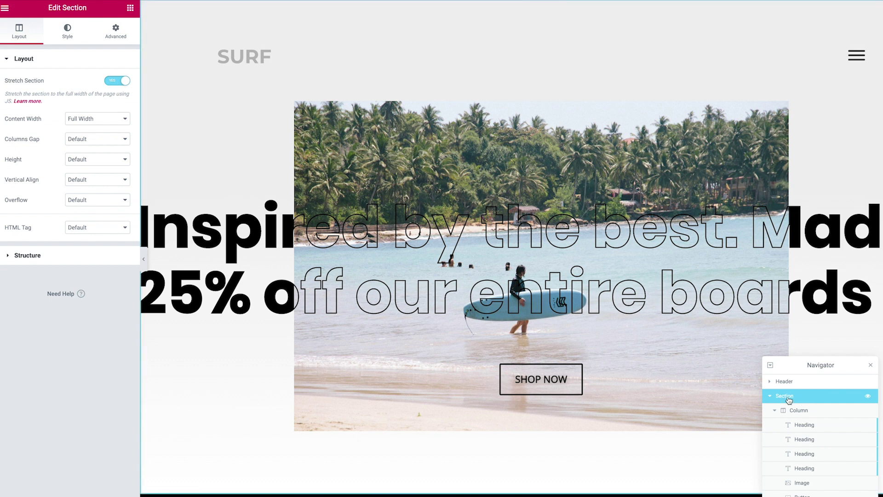
pyautogui.rightClick(658, 367)
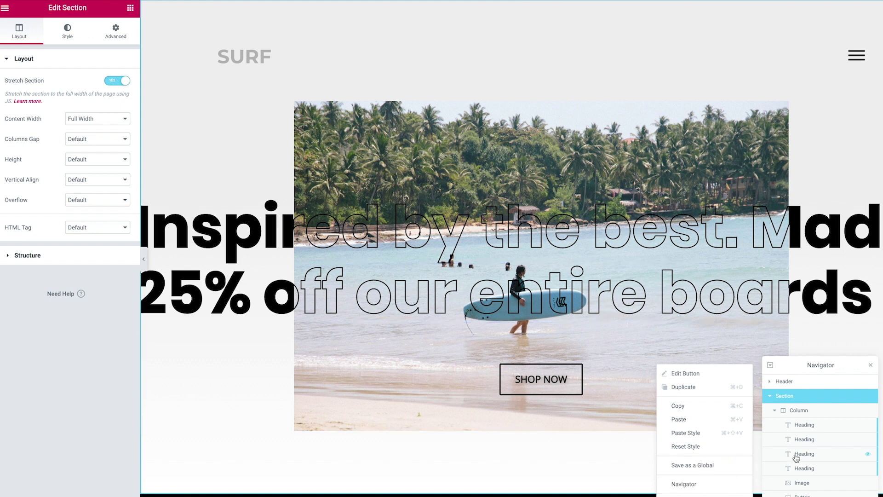
# Hide and reshow the hero section, then select the column holding the hero elements.
pyautogui.moveTo(799, 366); pyautogui.dragTo(806, 351)
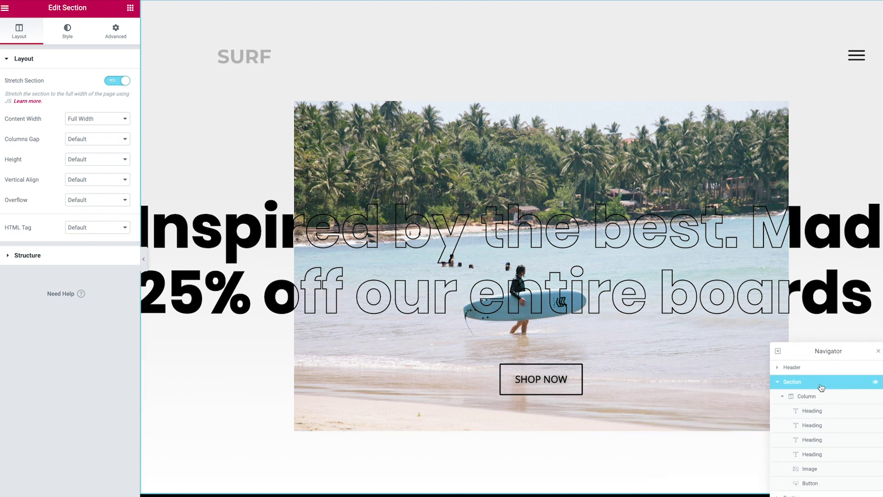
pyautogui.click(875, 384)
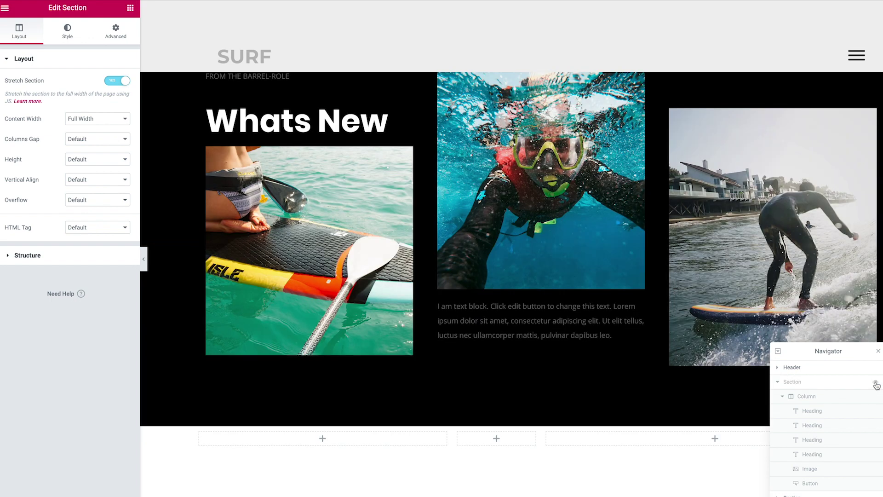
pyautogui.click(876, 385)
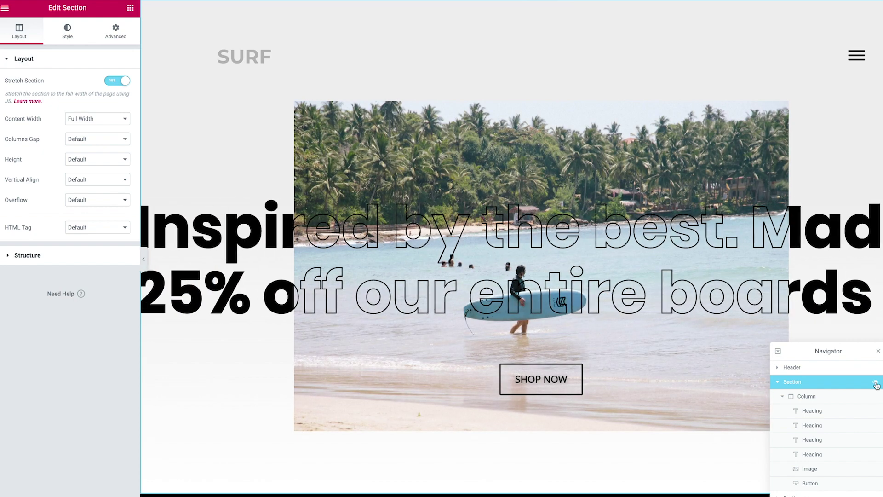
pyautogui.click(810, 396)
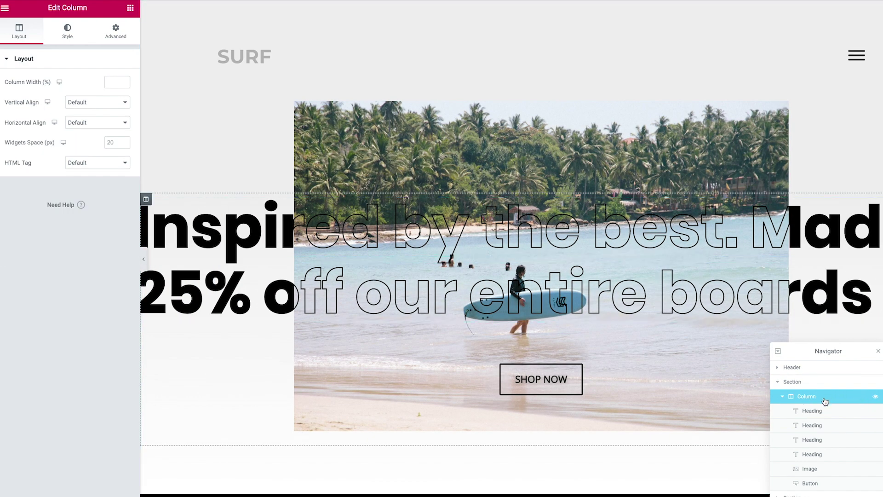
# Preview the first heading's horizontal scroll, then view its title 'Inspired by the best. Made just for you.'.
pyautogui.click(811, 414)
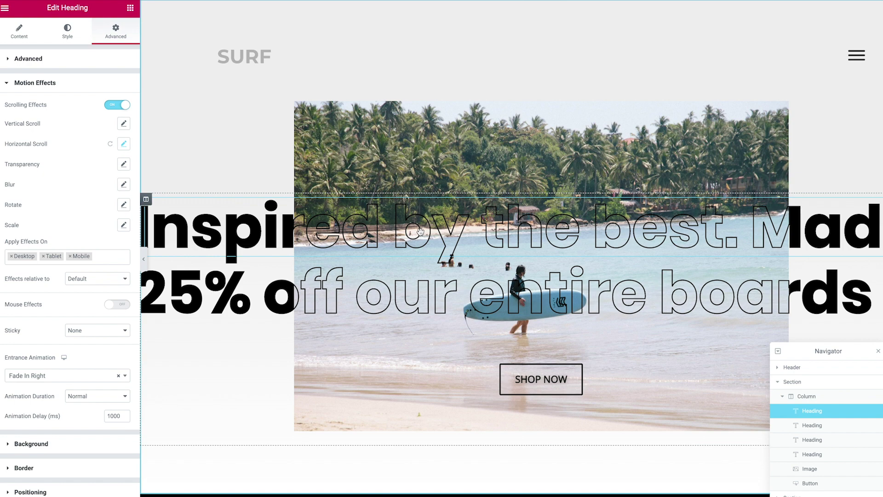
pyautogui.scroll(-3, 416, 232)
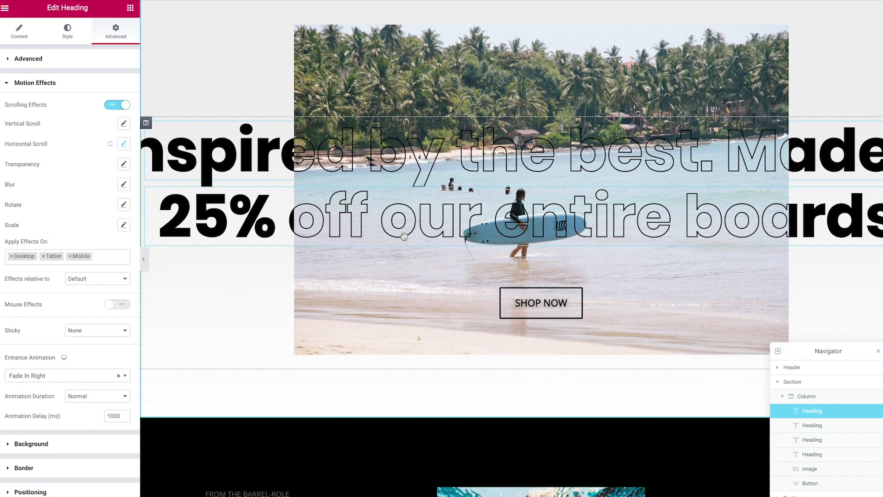
pyautogui.scroll(3, 404, 236)
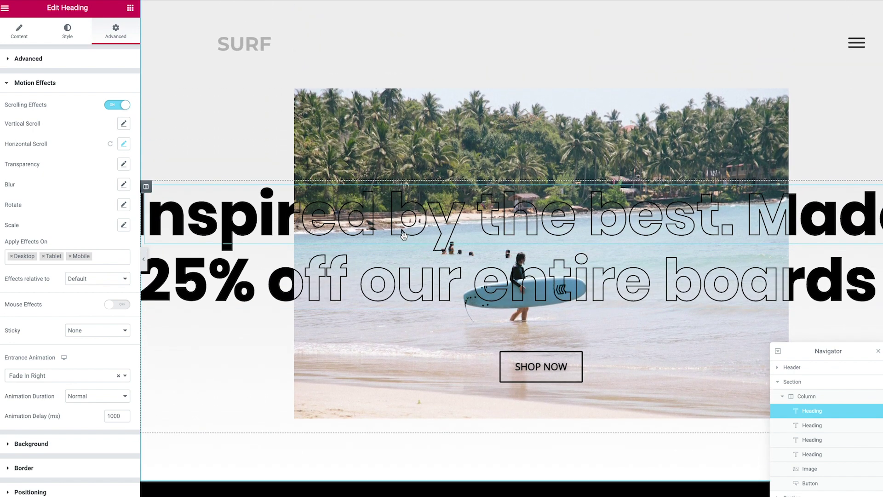
pyautogui.scroll(-1, 404, 236)
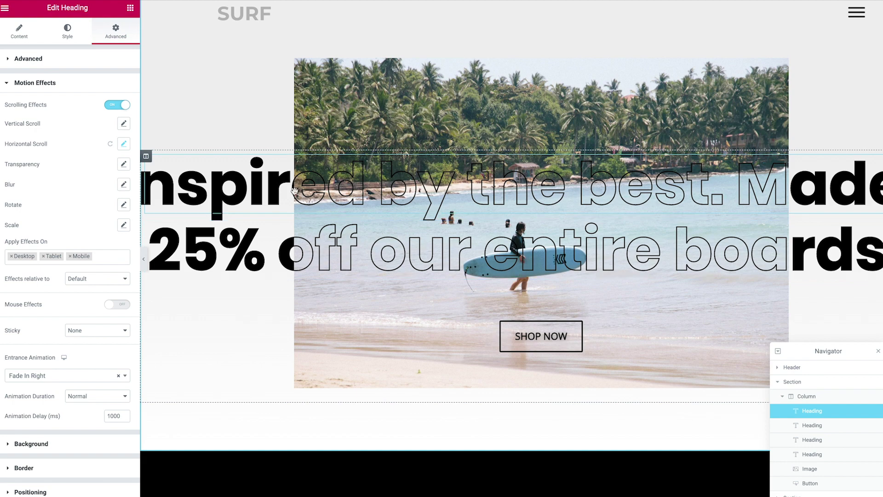
pyautogui.scroll(-1, 295, 189)
pyautogui.scroll(2, 299, 182)
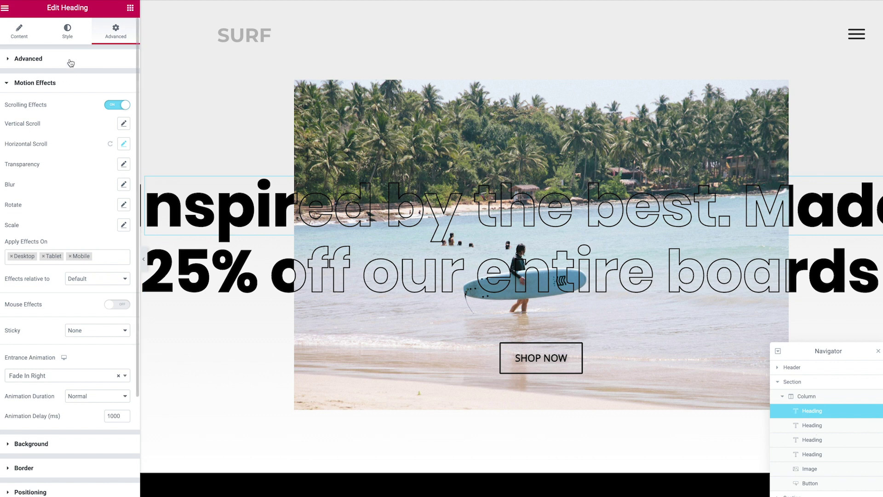
pyautogui.click(10, 30)
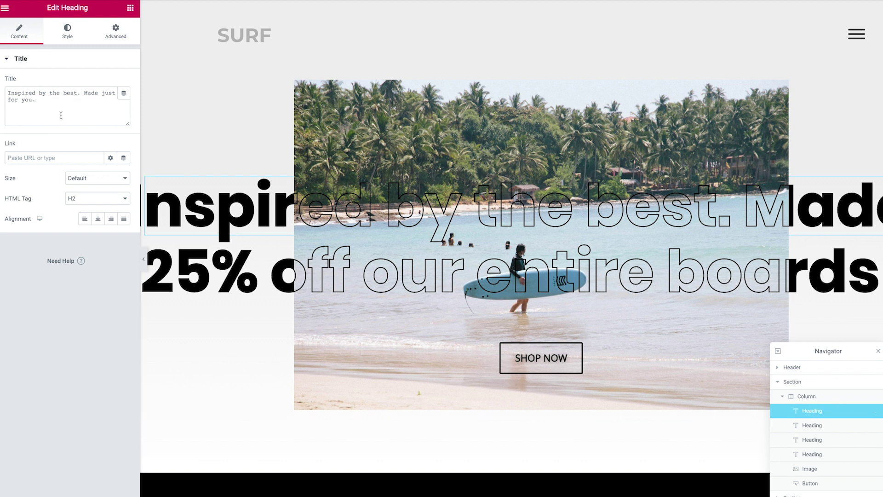
# Hide and reshow the first heading to reveal the outlined copy beneath it.
pyautogui.scroll(1, 253, 202)
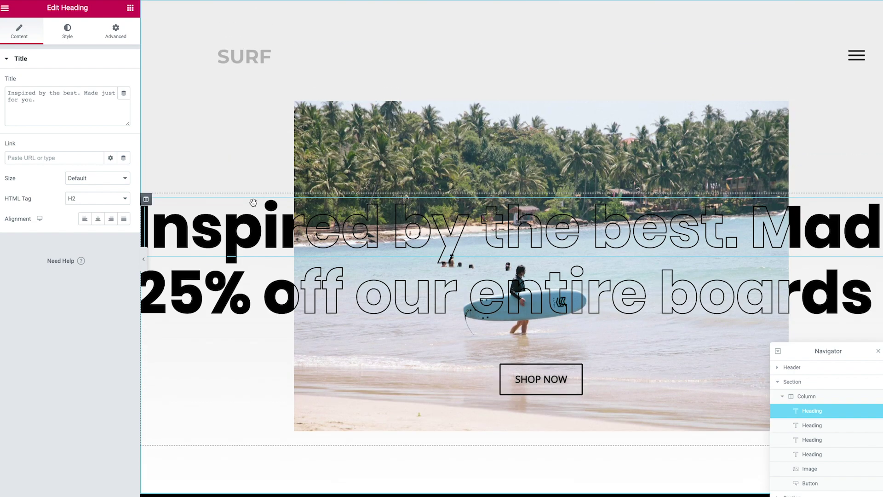
pyautogui.scroll(-1, 528, 299)
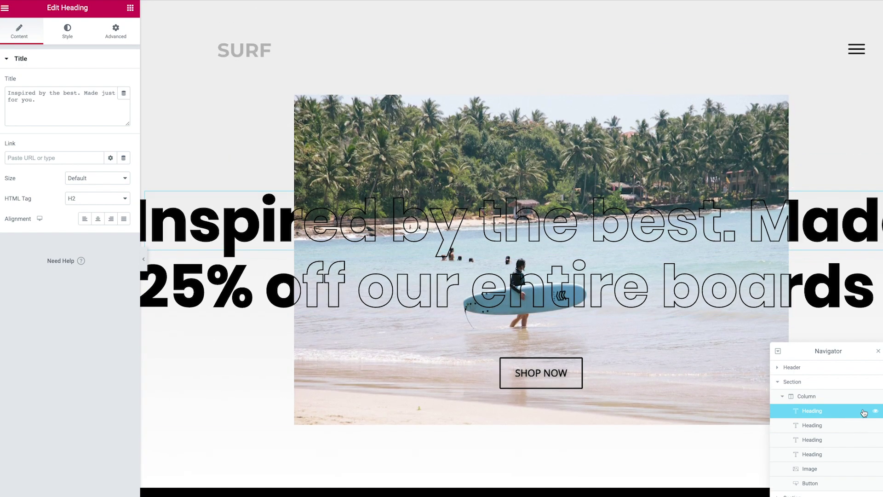
pyautogui.click(876, 412)
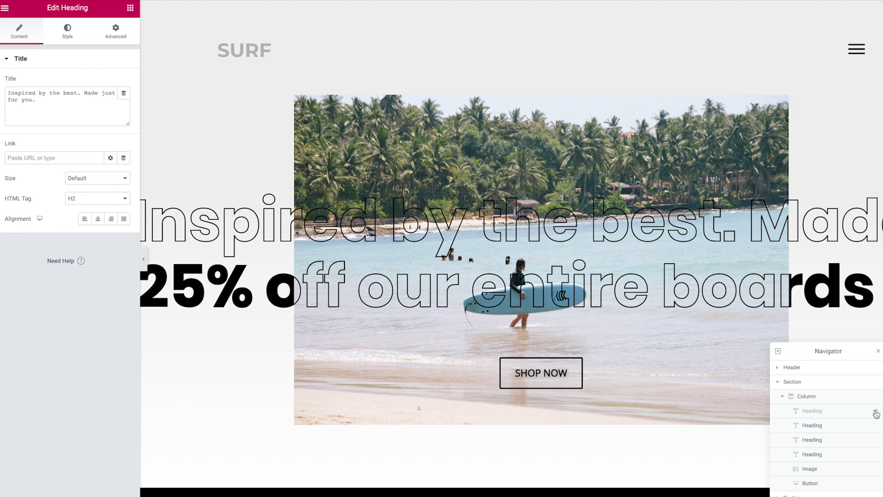
pyautogui.click(876, 412)
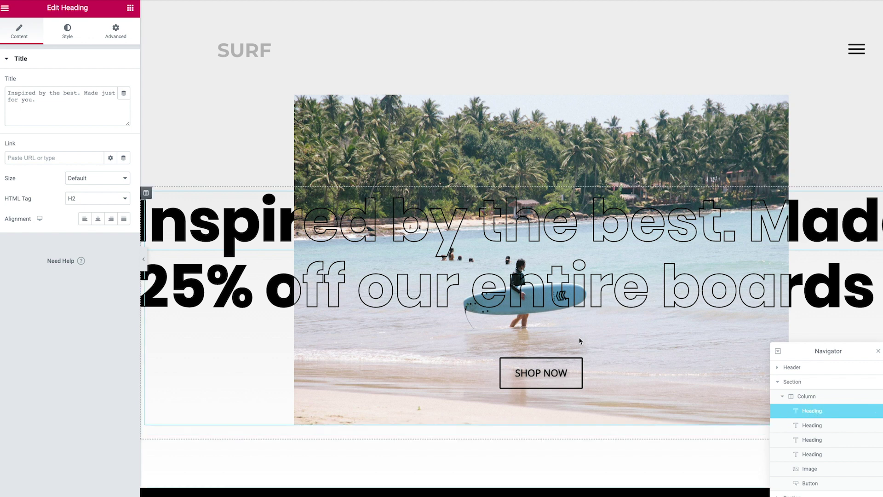
# Check the first heading's lower-text class and Absolute positioning at 0 offsets, then select the column.
pyautogui.click(116, 31)
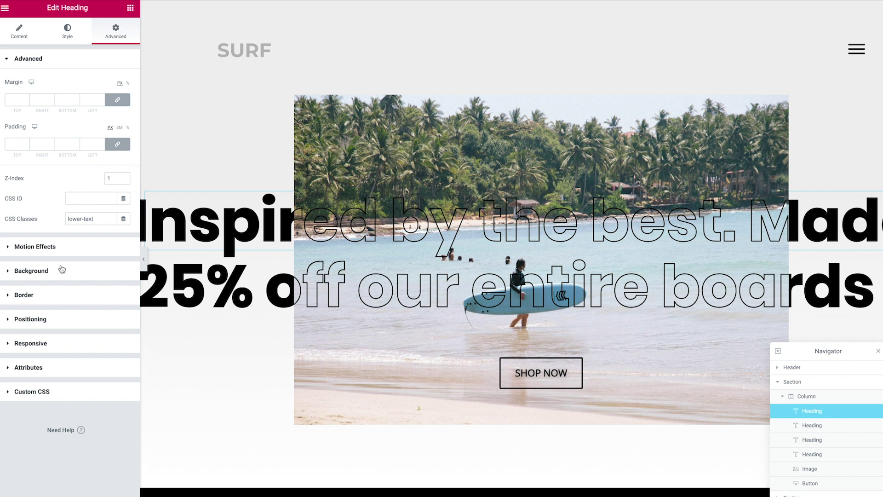
pyautogui.click(31, 319)
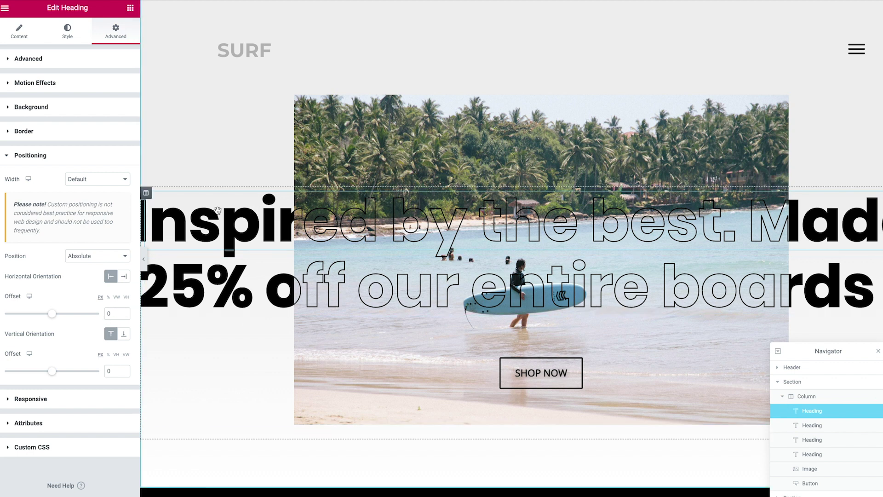
pyautogui.click(808, 400)
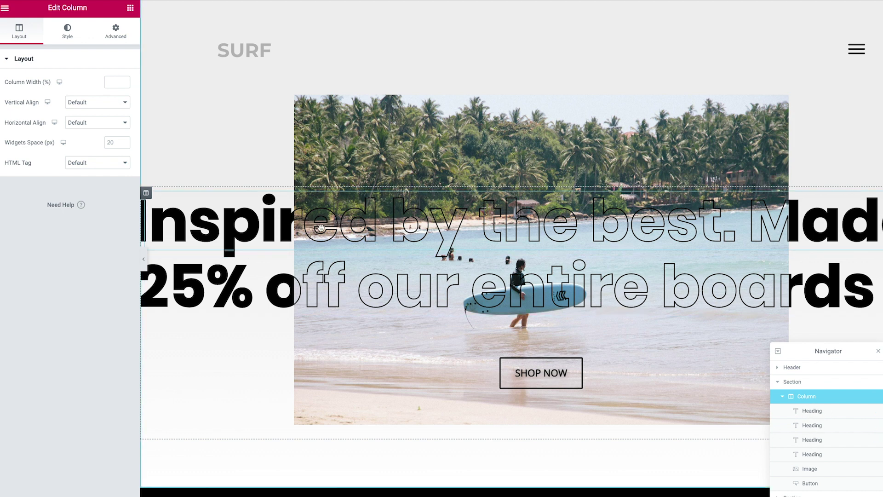
# Inspect the third heading's text and positioning, comparing its z-index and class with the first heading.
pyautogui.click(814, 441)
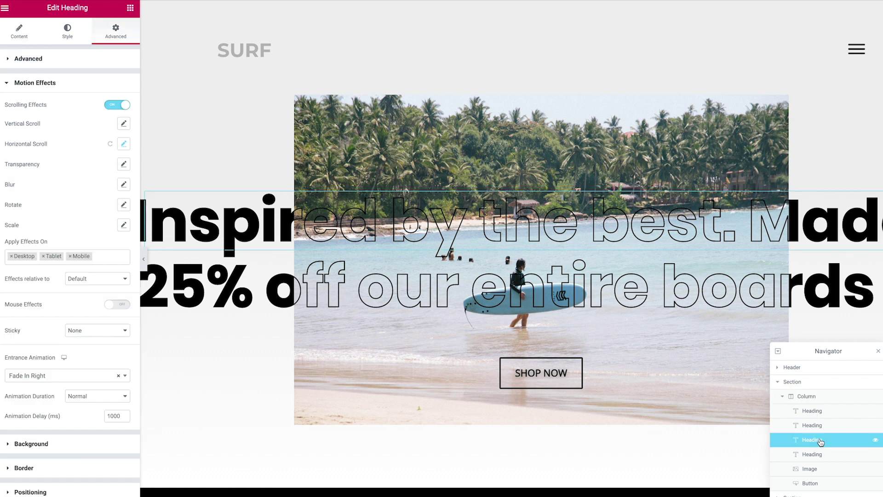
pyautogui.click(20, 31)
pyautogui.moveTo(38, 101); pyautogui.dragTo(7, 86)
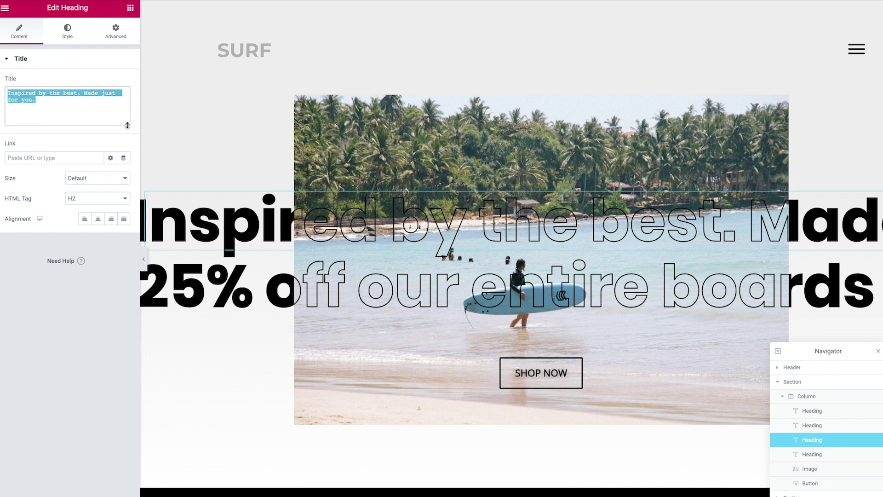
pyautogui.click(115, 31)
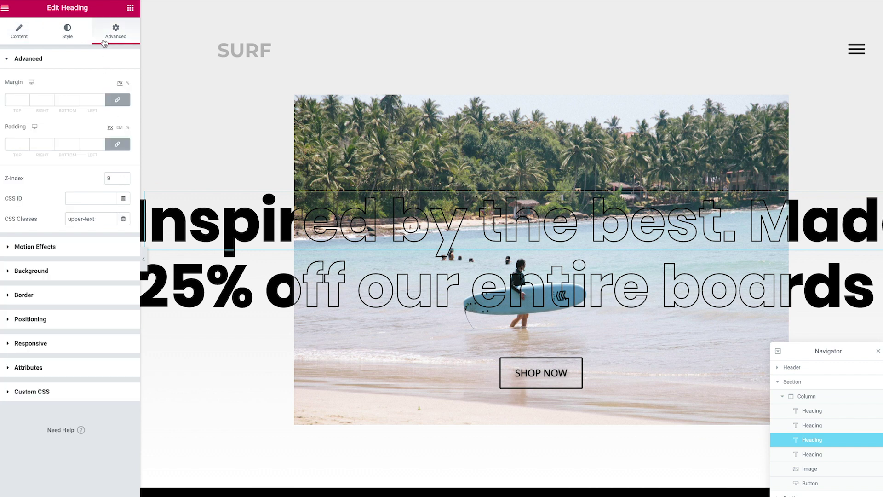
pyautogui.click(30, 319)
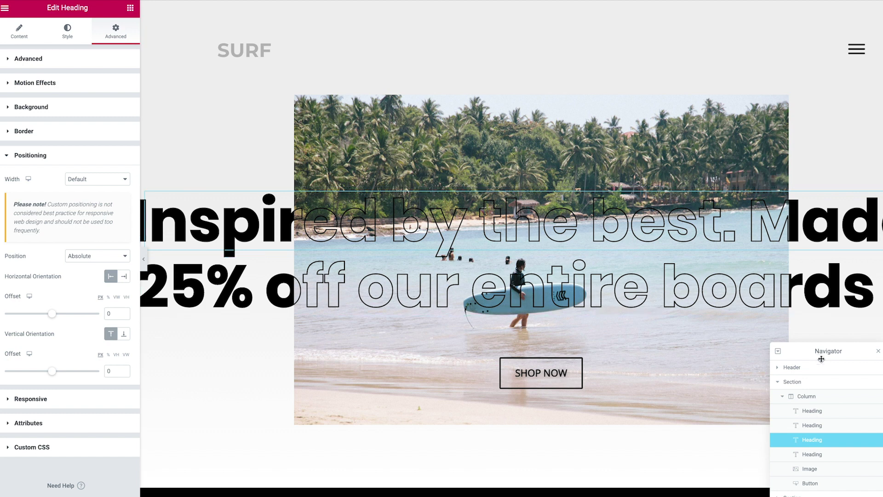
pyautogui.click(818, 413)
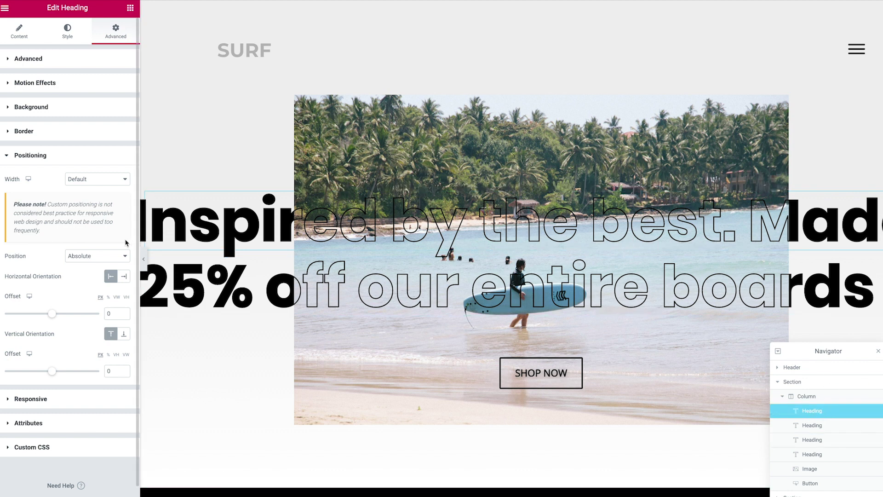
pyautogui.click(88, 59)
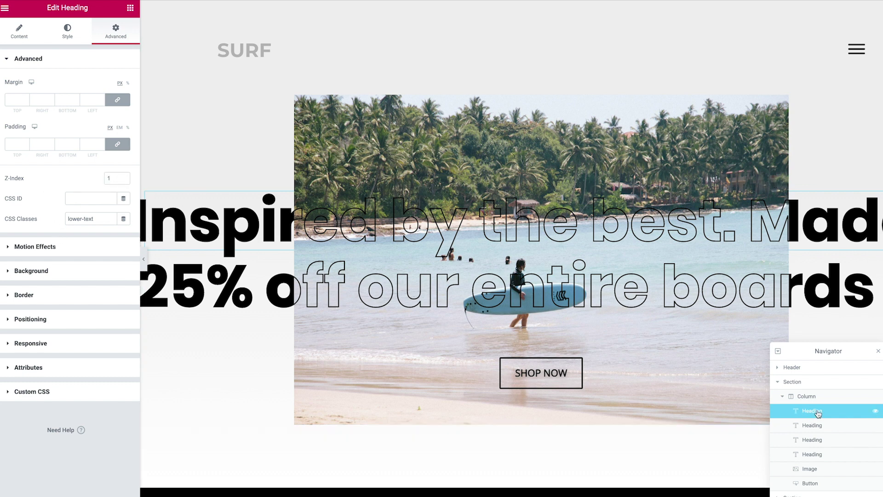
# Set the third heading's Z-Index to 9 and preview it over the surf image.
pyautogui.click(812, 441)
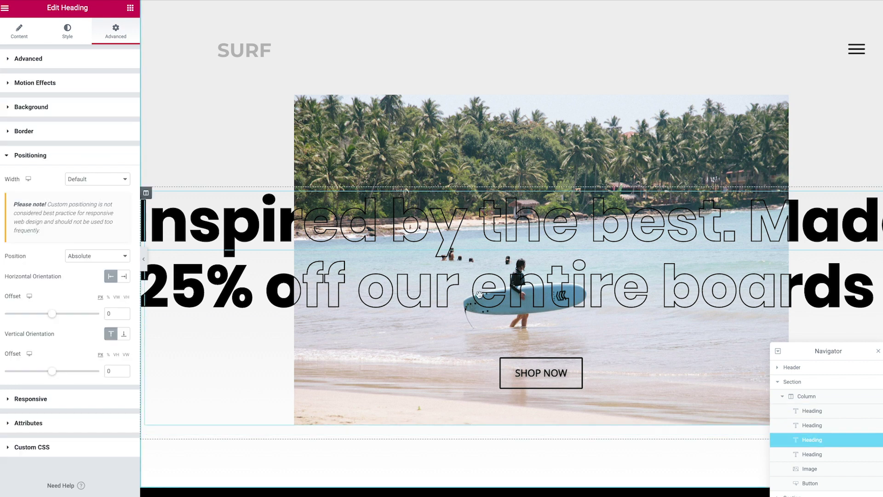
pyautogui.click(36, 60)
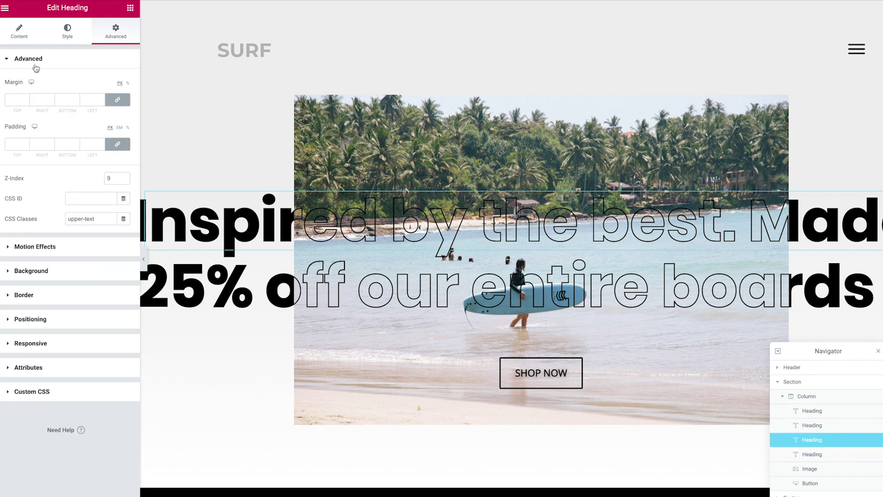
pyautogui.click(109, 178)
pyautogui.write('9')
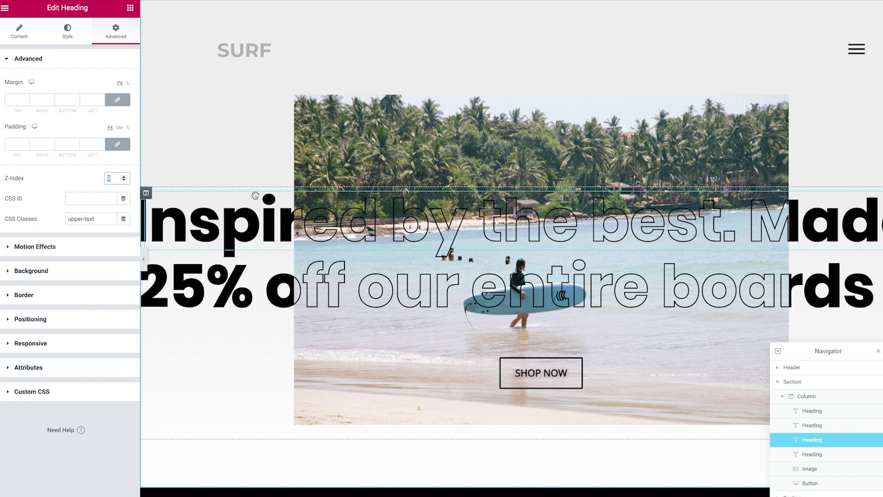
pyautogui.scroll(-2, 253, 196)
pyautogui.scroll(1, 248, 195)
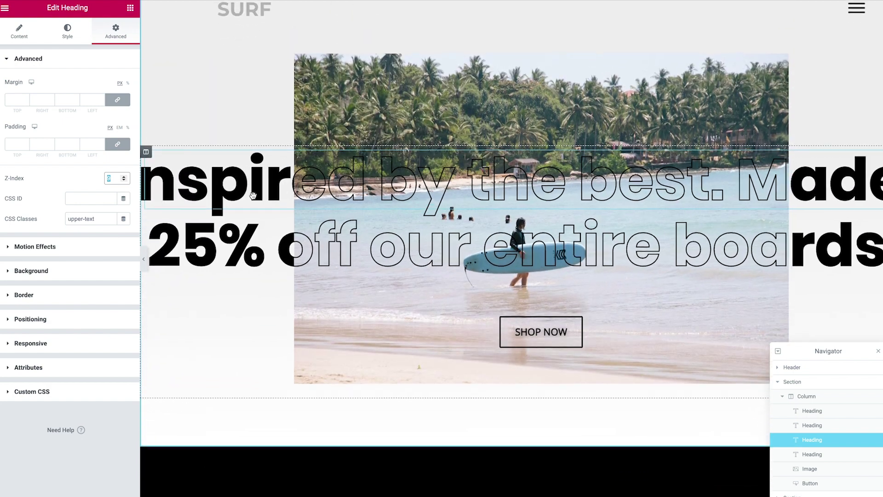
pyautogui.scroll(1, 245, 196)
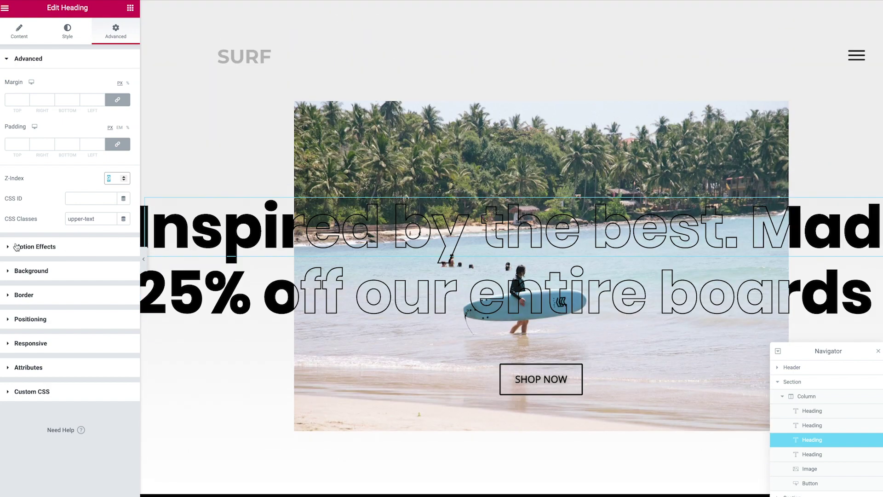
# Confirm the third and first headings' Horizontal Scroll is direction To Left at speed 4.
pyautogui.click(33, 247)
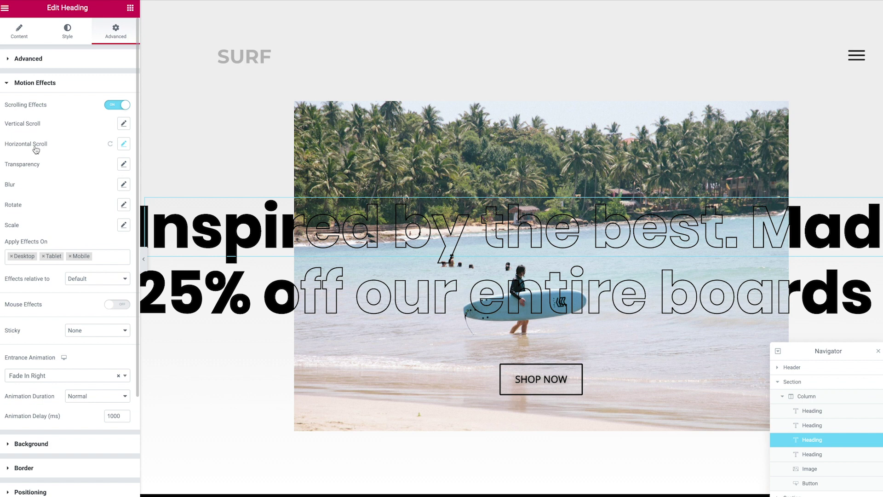
pyautogui.click(124, 145)
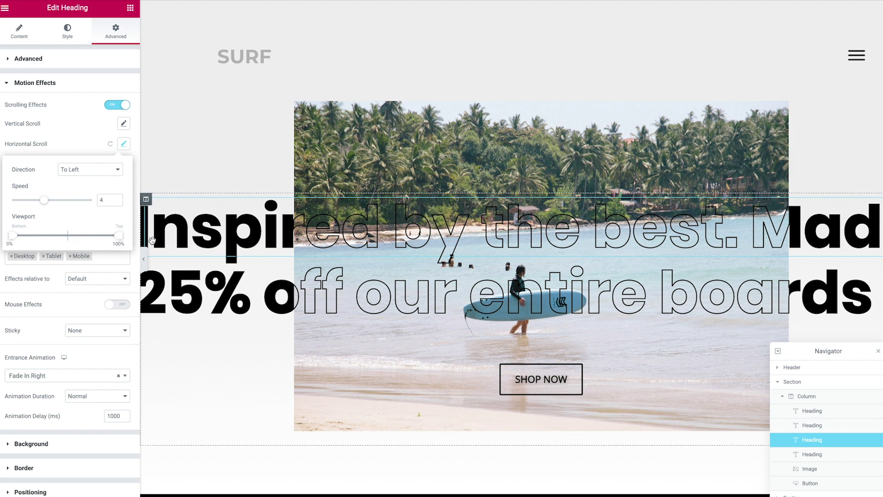
pyautogui.click(812, 413)
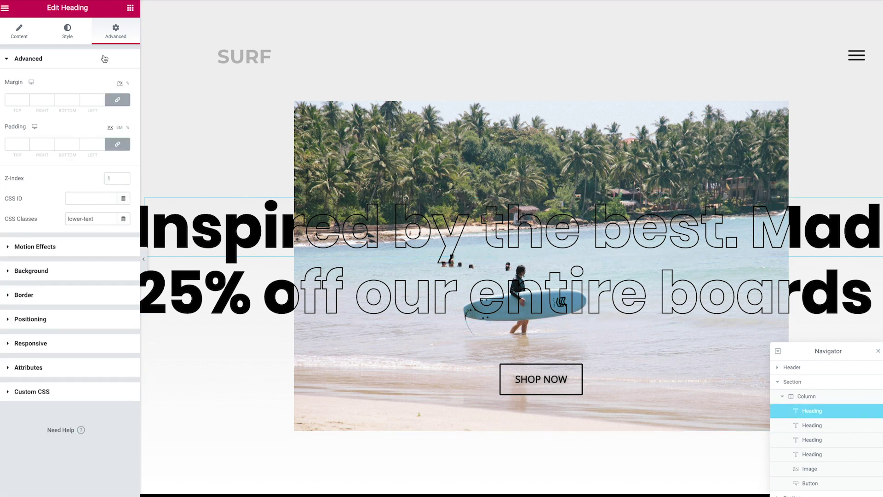
pyautogui.click(55, 251)
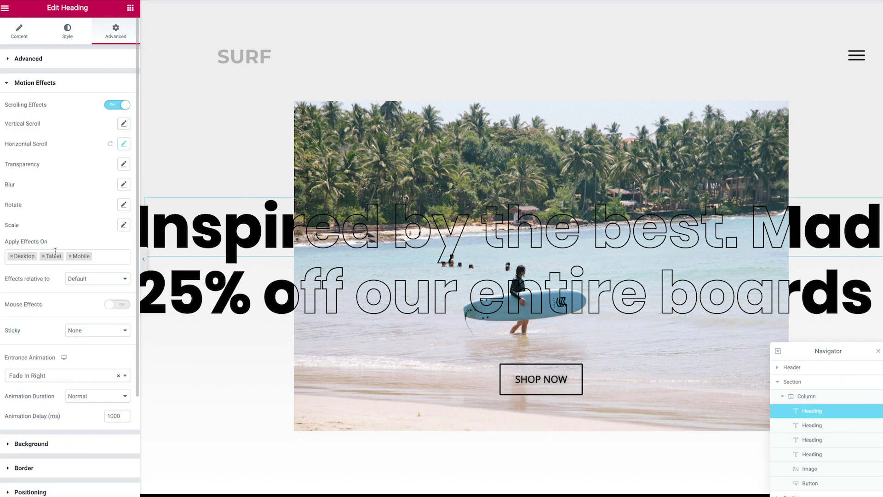
pyautogui.click(123, 144)
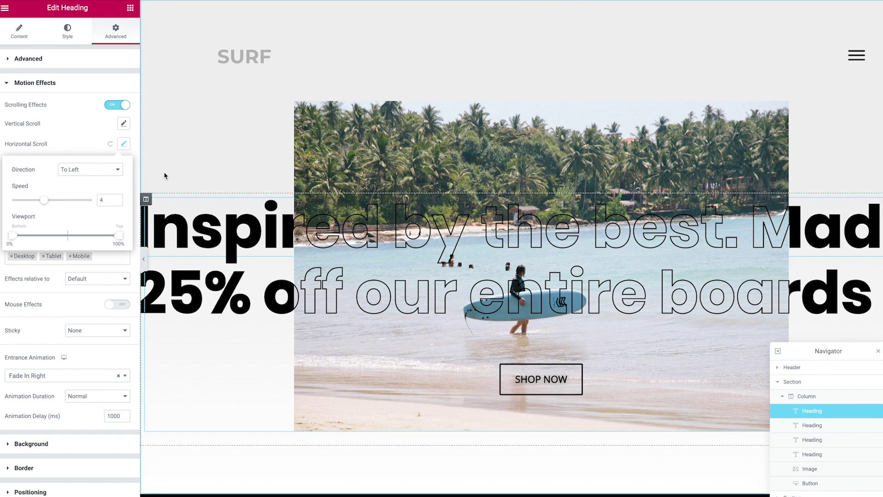
# Select the surf image to view its Fade In entrance with 0 ms delay.
pyautogui.click(340, 244)
pyautogui.scroll(-2, 368, 239)
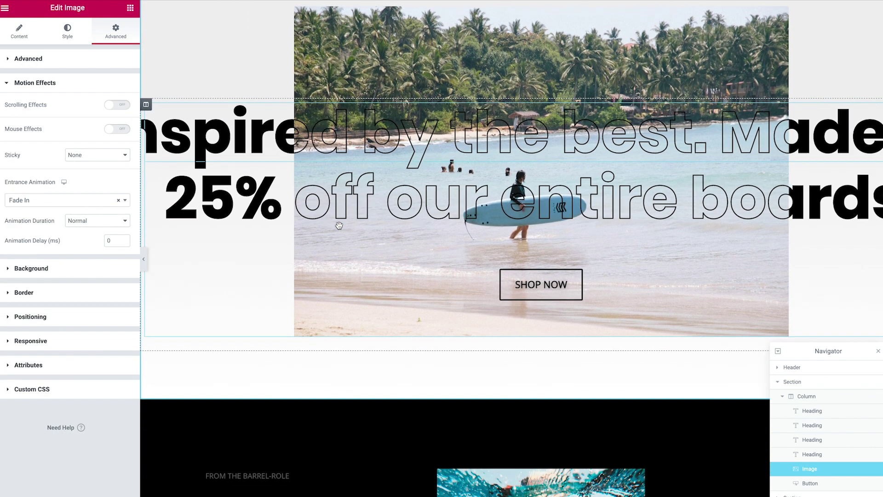
pyautogui.scroll(2, 414, 226)
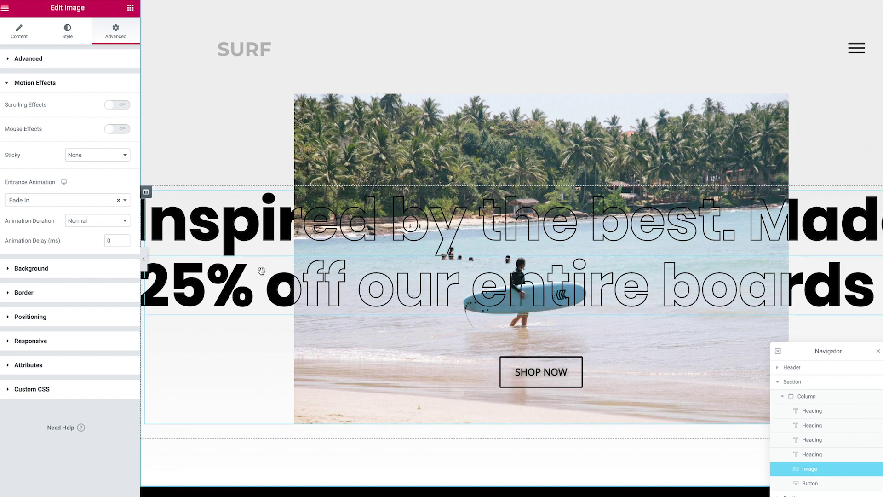
pyautogui.scroll(1, 260, 269)
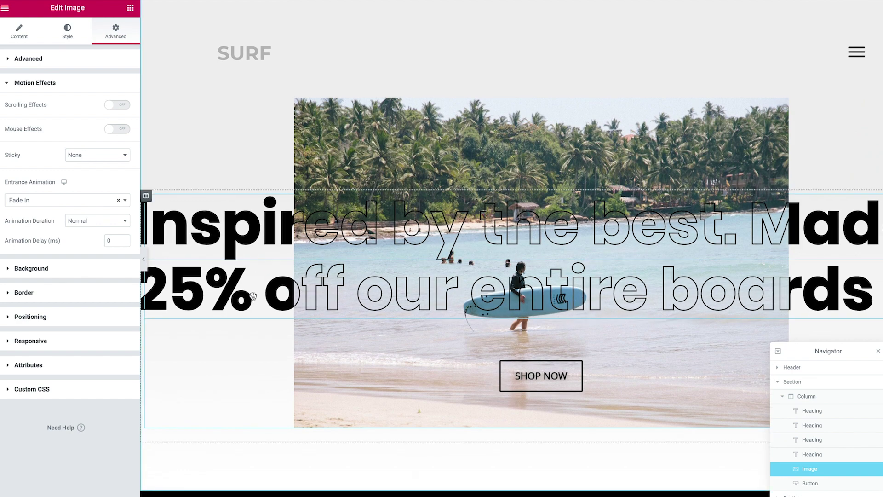
# Set the fourth heading's Horizontal Scroll to direction To Right at speed 4 and preview it.
pyautogui.click(812, 454)
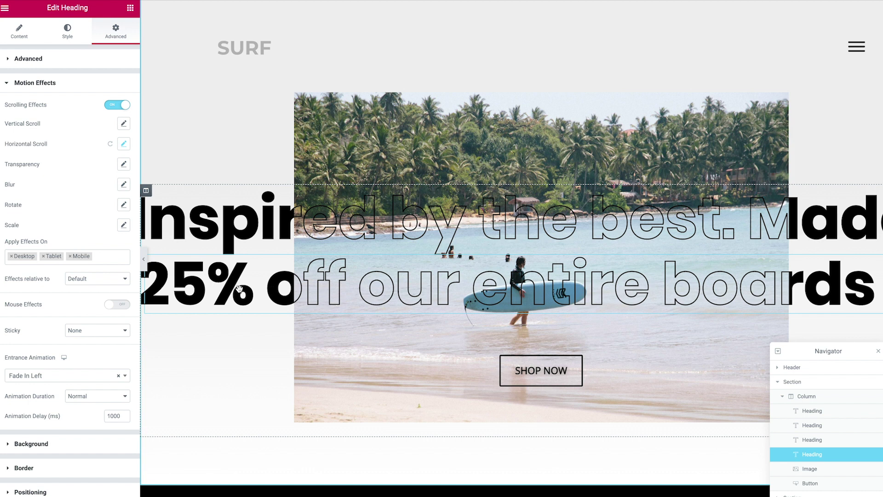
pyautogui.click(123, 144)
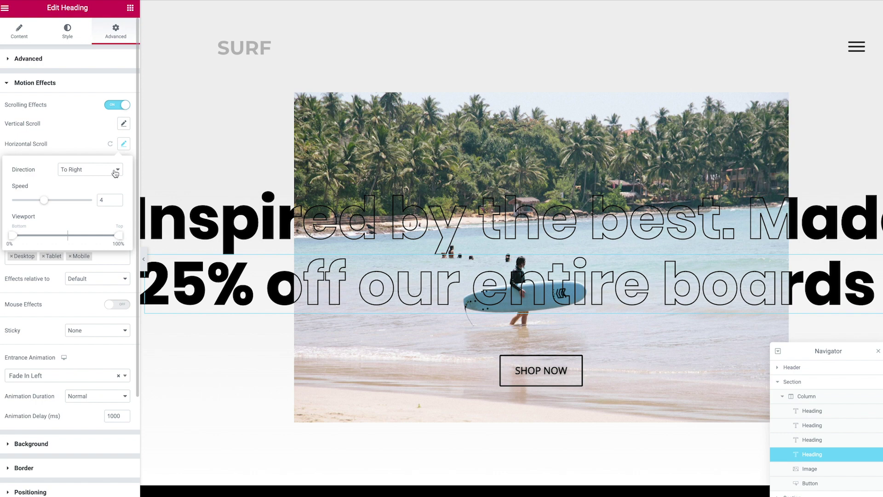
pyautogui.scroll(-3, 244, 234)
pyautogui.scroll(-2, 245, 234)
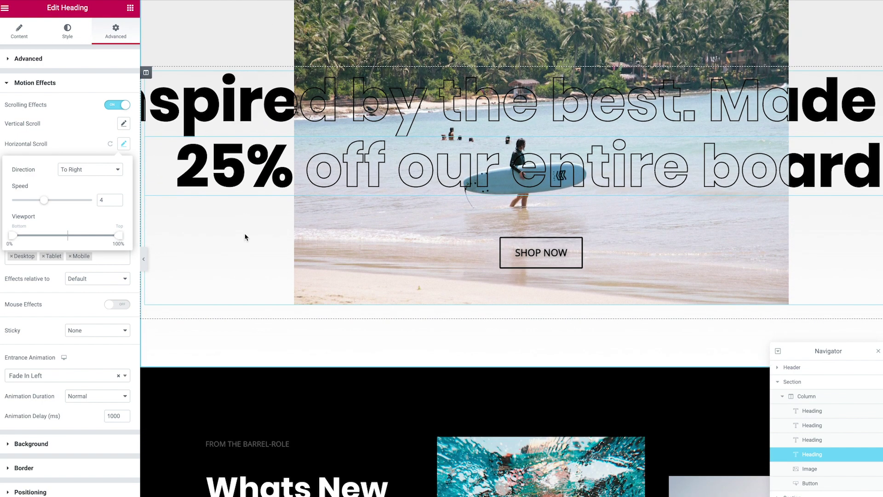
pyautogui.scroll(3, 244, 234)
pyautogui.scroll(-2, 244, 233)
pyautogui.scroll(2, 244, 233)
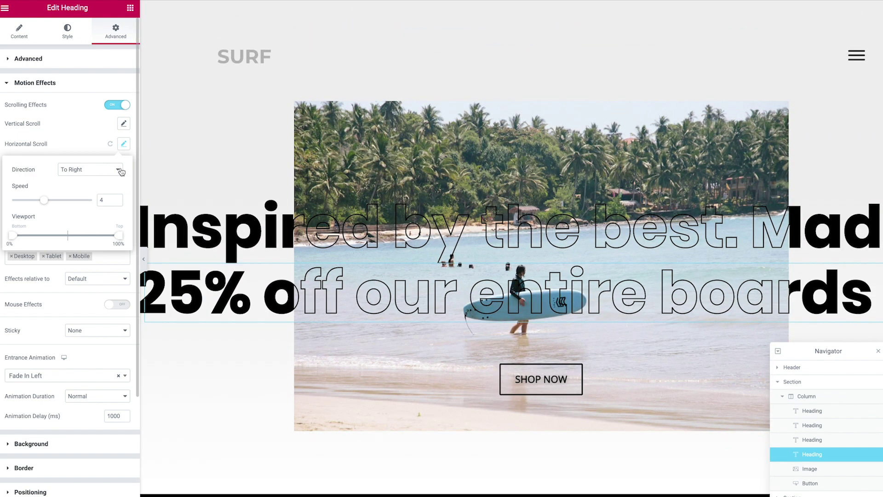
pyautogui.click(124, 144)
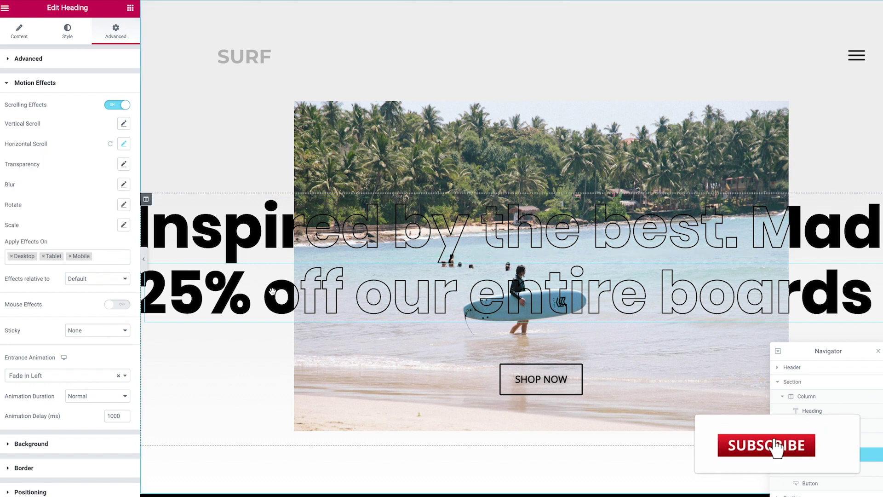
# Nudge the fourth heading's absolute vertical offset down to 122, then back up to 136.
pyautogui.click(99, 59)
pyautogui.click(66, 328)
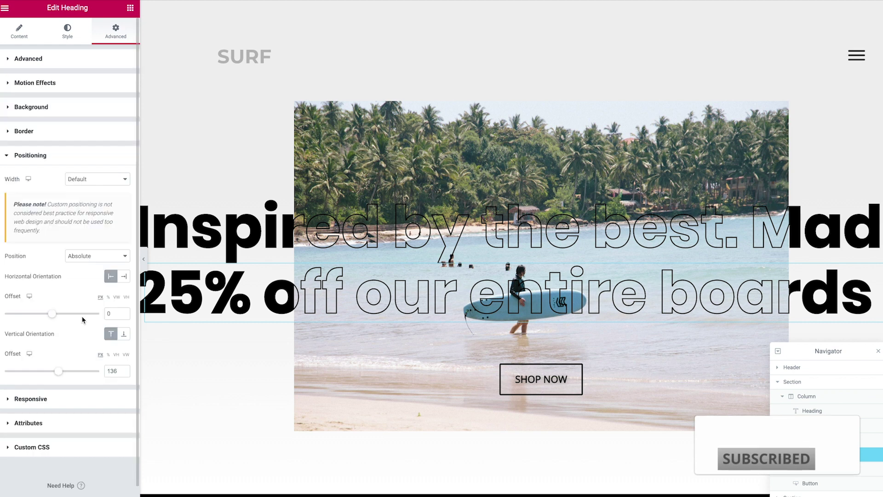
pyautogui.doubleClick(111, 313)
pyautogui.doubleClick(115, 371)
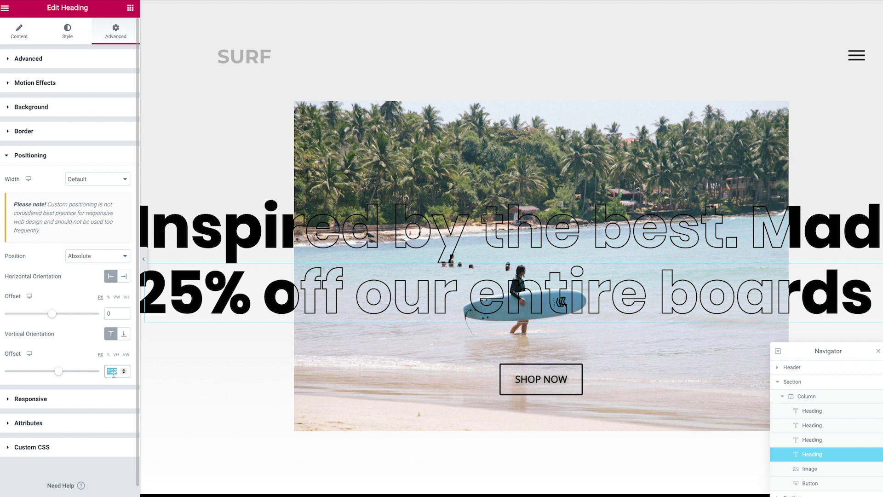
pyautogui.press('Down')
pyautogui.press('Down')
pyautogui.press('Down')
pyautogui.press('Down')
pyautogui.press('Down')
pyautogui.press('Down')
pyautogui.press('Down')
pyautogui.press('Down')
pyautogui.press('Down')
pyautogui.press('Down')
pyautogui.press('Down')
pyautogui.press('Down')
pyautogui.press('Down')
pyautogui.press('Down')
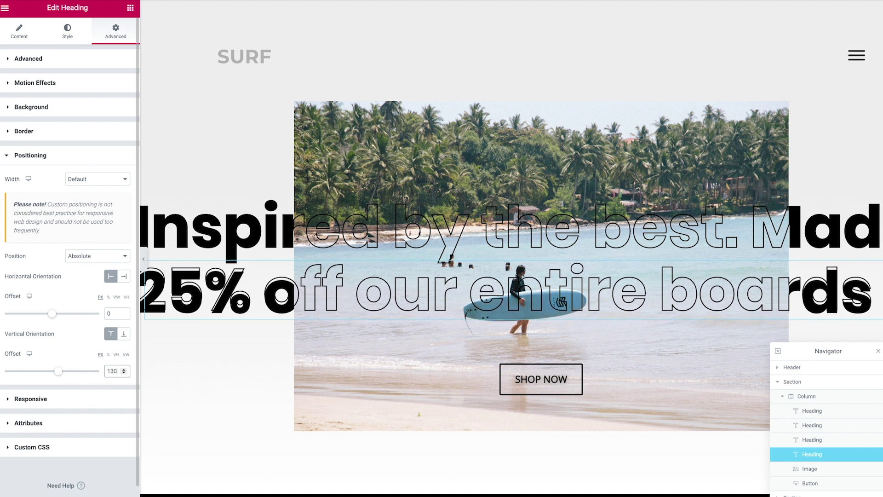
pyautogui.press('Up')
pyautogui.press('Up')
pyautogui.press('Up')
pyautogui.press('Up')
pyautogui.press('Up')
pyautogui.press('Up')
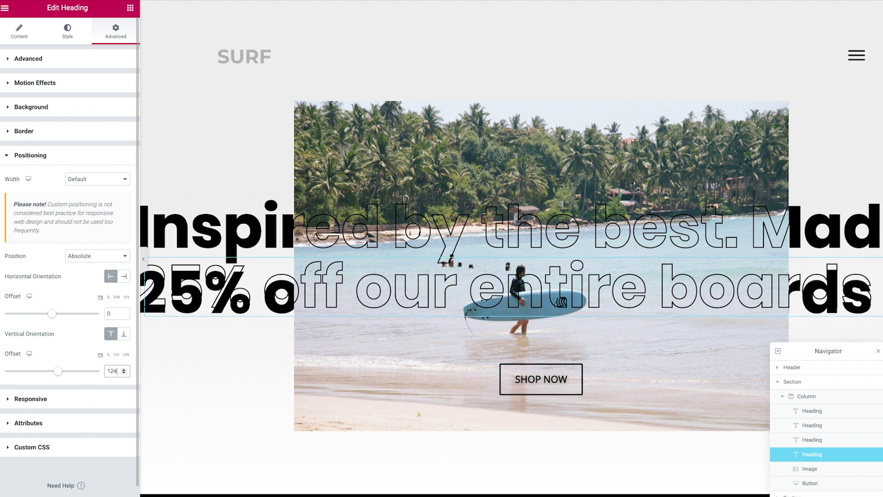
pyautogui.press('Up')
pyautogui.press('Up')
pyautogui.press('Up')
pyautogui.press('Up')
pyautogui.press('Up')
pyautogui.press('Up')
pyautogui.press('Up')
pyautogui.press('Up')
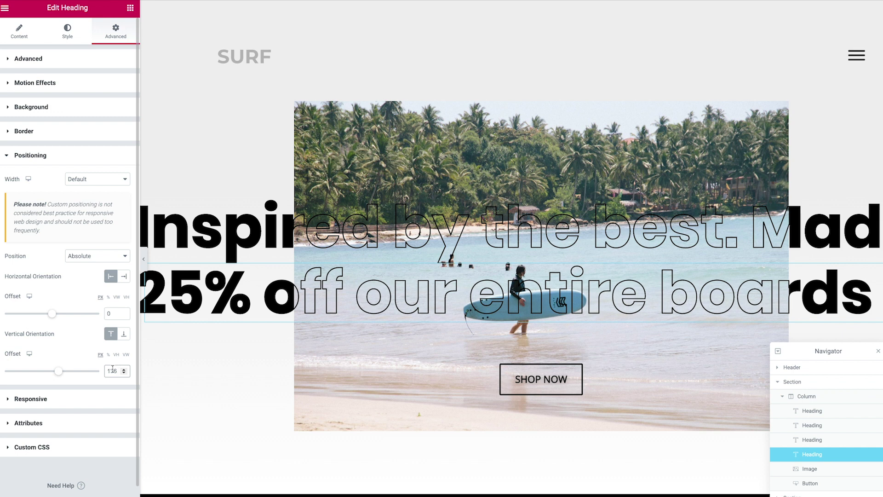
# Check the second heading's Absolute position at 136 vertical offset, then show the surf image's content settings.
pyautogui.click(819, 428)
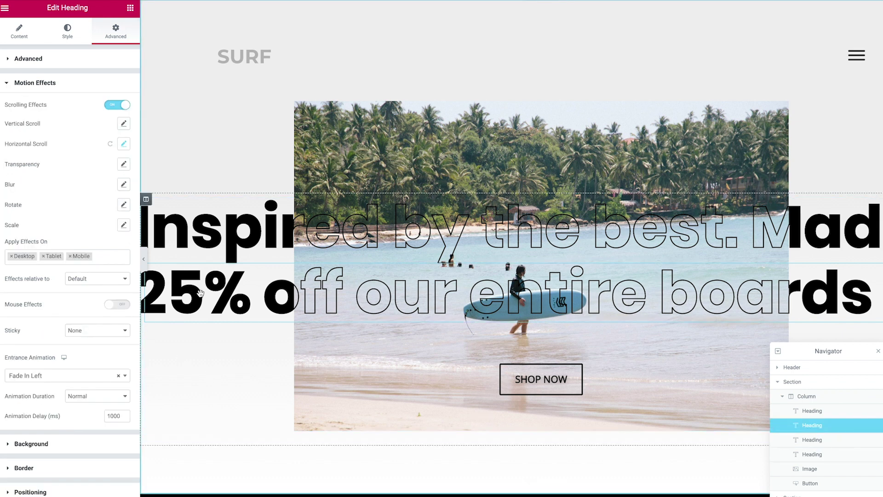
pyautogui.scroll(-2, 94, 386)
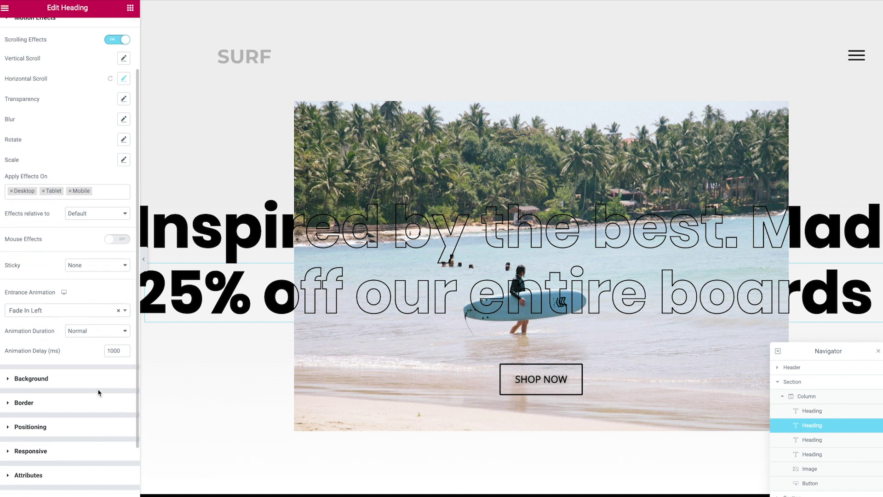
pyautogui.click(56, 409)
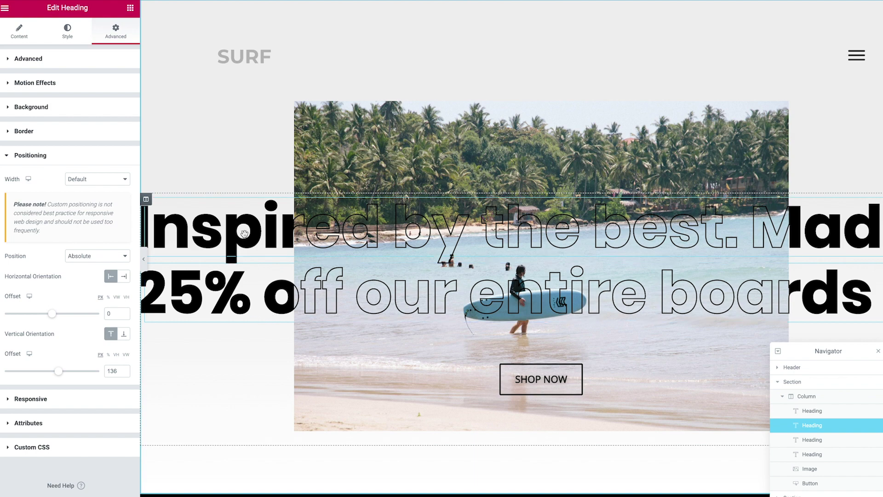
pyautogui.scroll(-3, 244, 233)
pyautogui.scroll(3, 244, 236)
pyautogui.scroll(-1, 105, 190)
pyautogui.scroll(-2, 283, 229)
pyautogui.scroll(2, 284, 229)
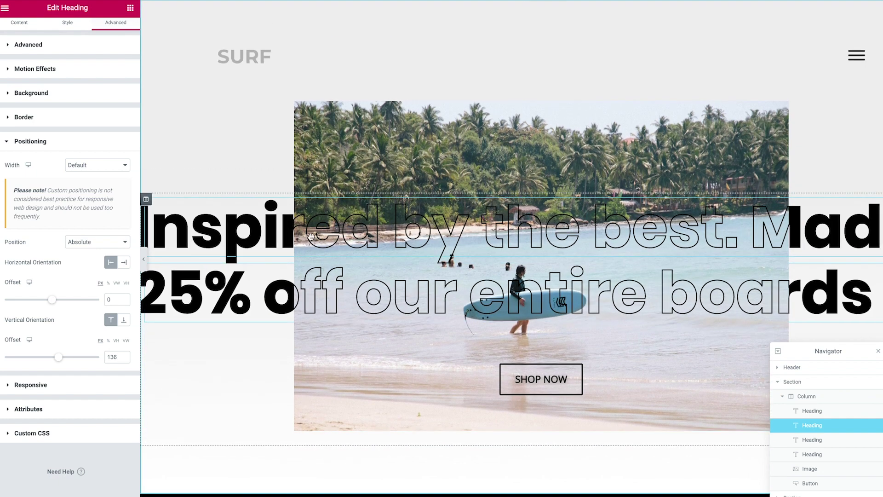
pyautogui.click(810, 469)
pyautogui.click(810, 470)
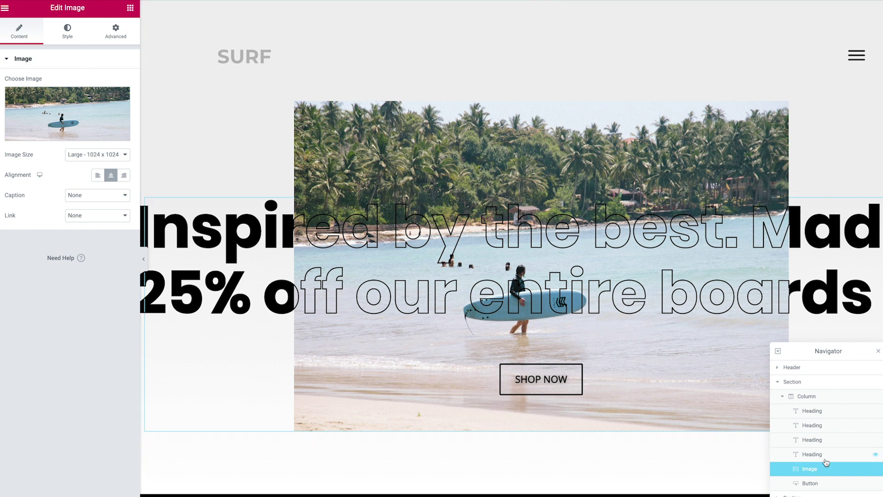
# Set the surf image's Margin Top to -200 and Z-Index to 2.
pyautogui.click(115, 31)
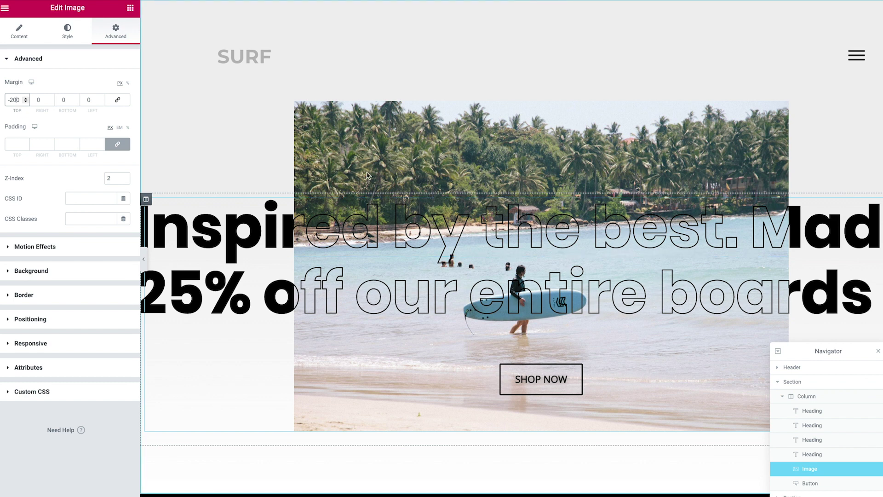
pyautogui.moveTo(115, 175); pyautogui.dragTo(99, 180)
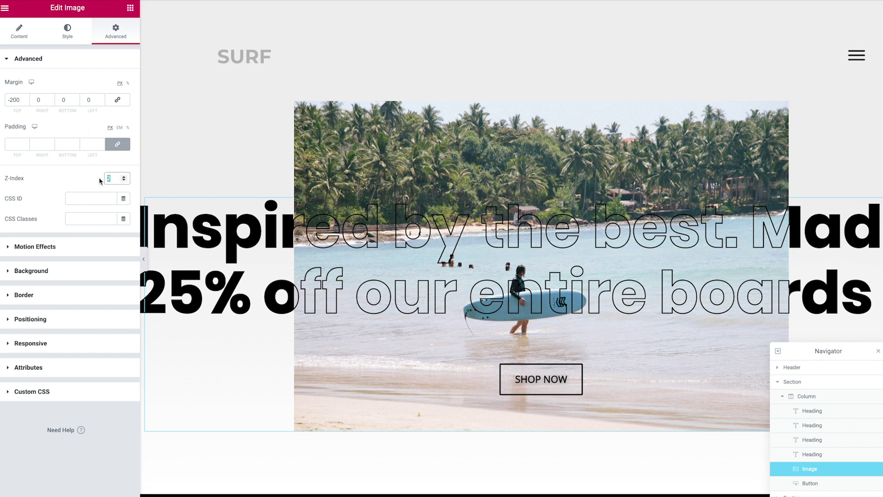